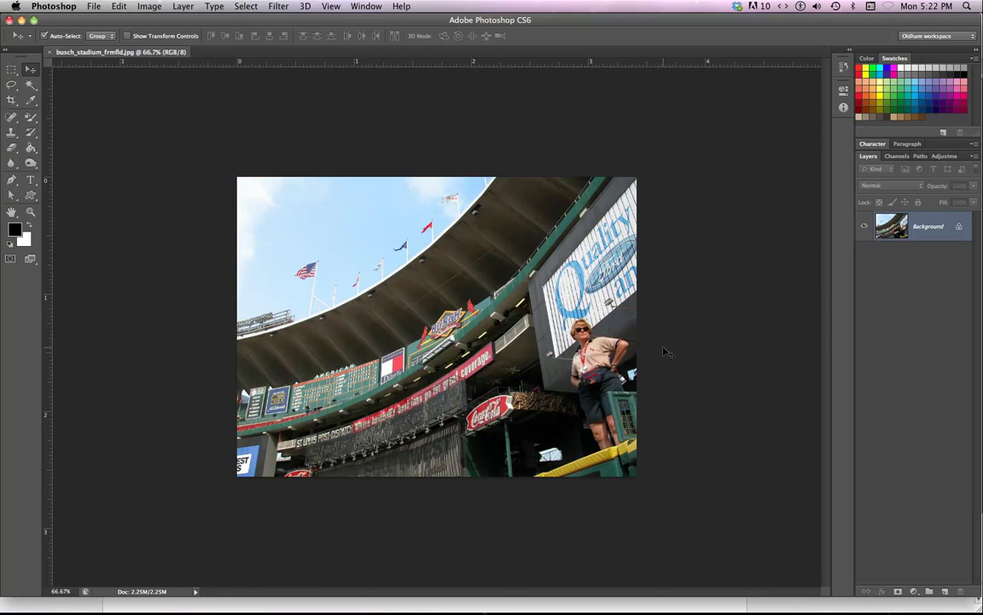
# Duplicate the stadium photo's Background onto a new Layer 1 with Cmd+J
pyautogui.press('super+j')
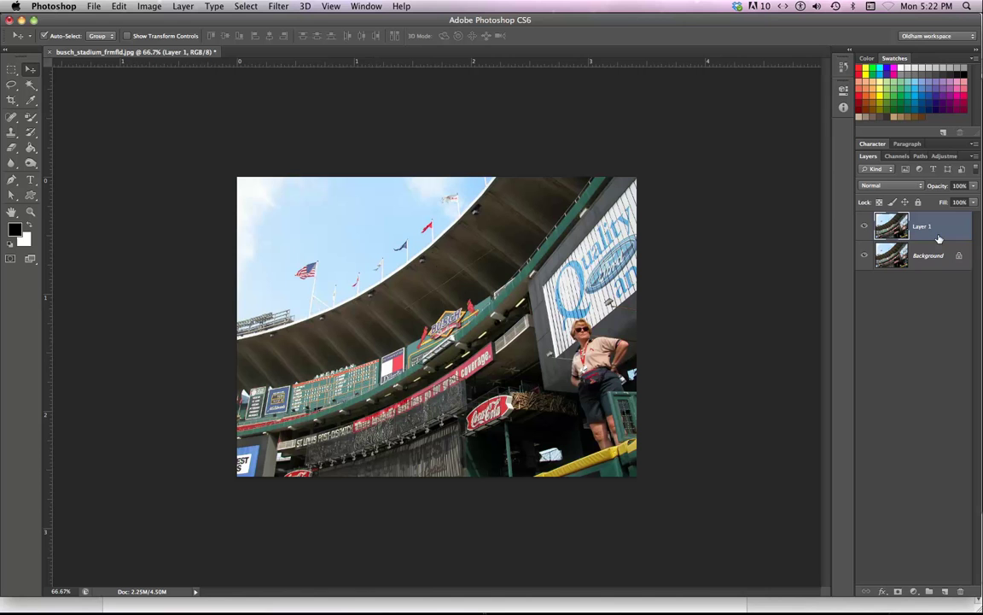
pyautogui.click(282, 7)
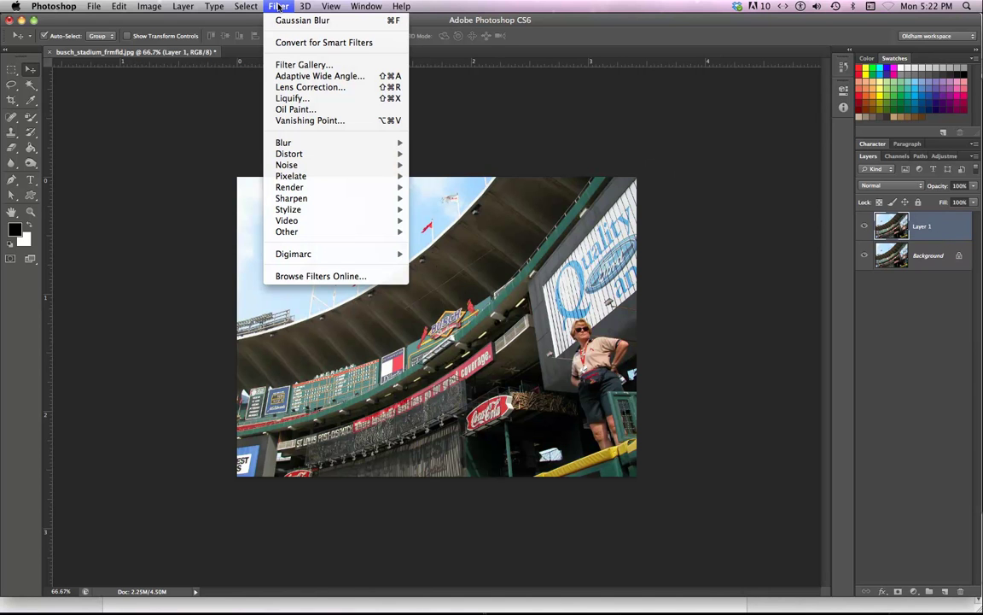
# Back out of Liquify without changes and bring up Lens Correction for Layer 1
pyautogui.click(292, 99)
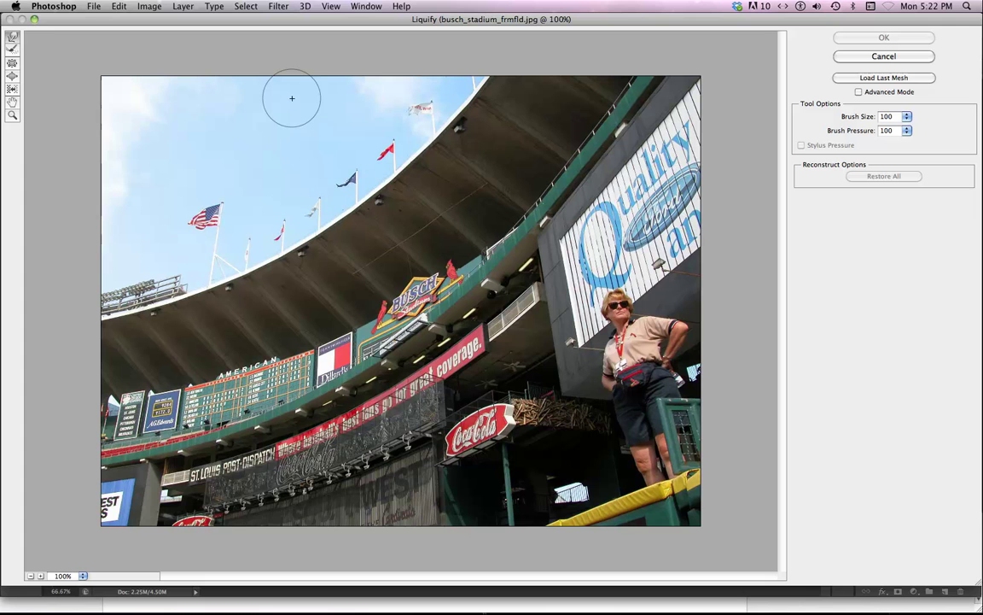
pyautogui.click(879, 56)
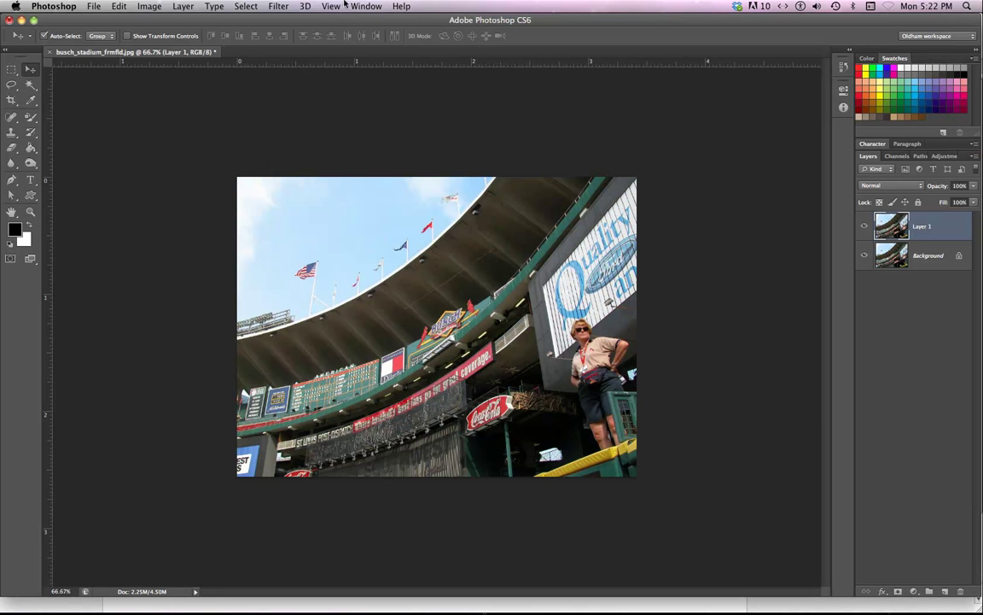
pyautogui.click(278, 6)
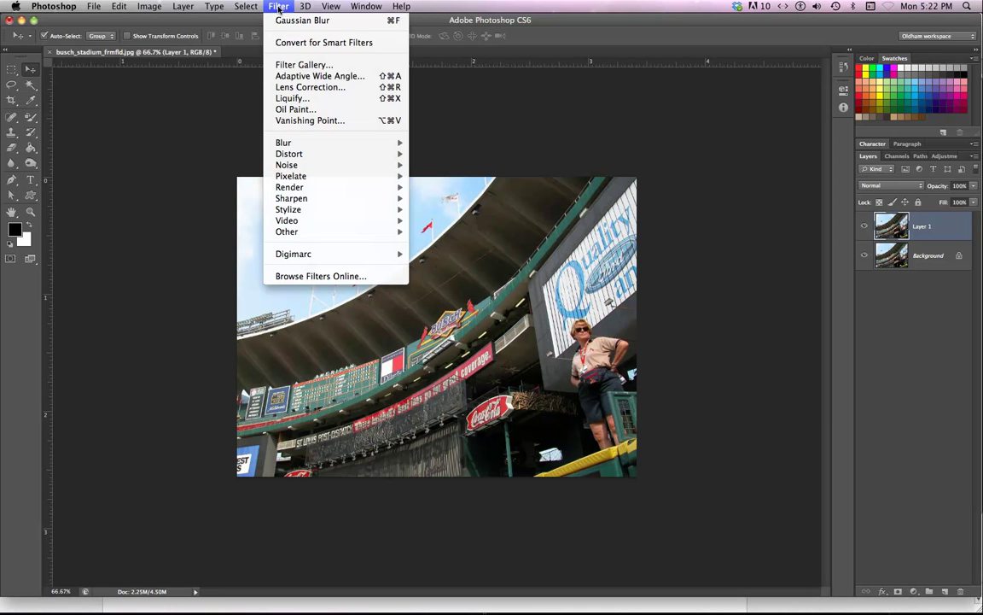
pyautogui.click(312, 90)
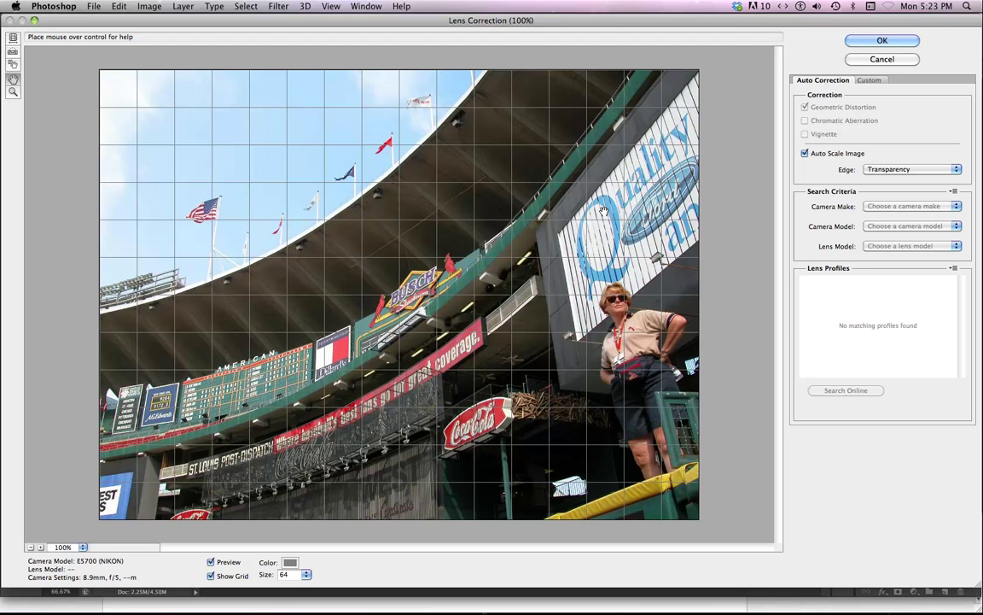
# Straighten the barrel bulge on the preview to -12.96 and reveal the Custom corrections
pyautogui.click(13, 37)
pyautogui.moveTo(297, 213); pyautogui.dragTo(306, 252)
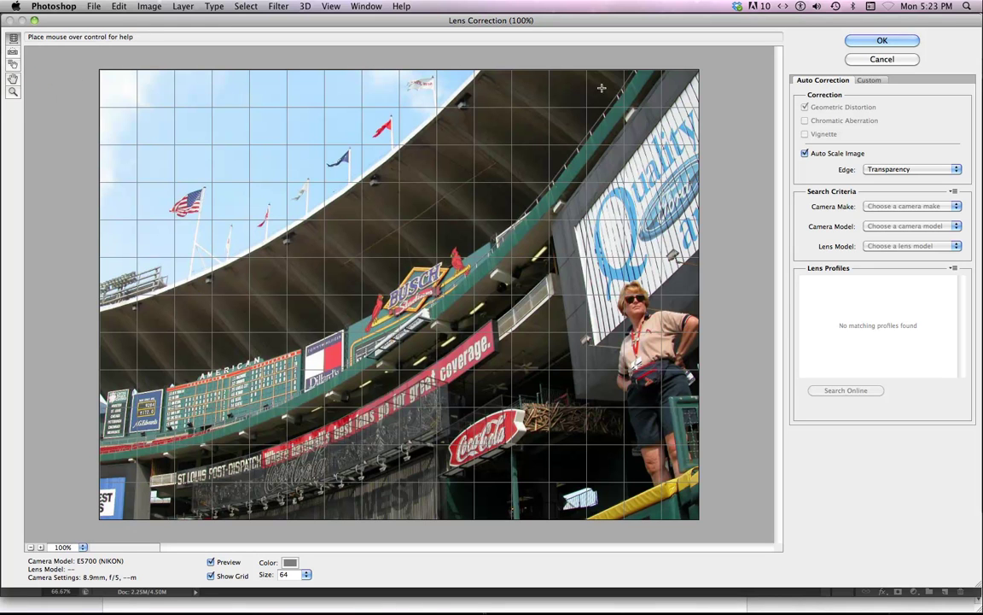
pyautogui.click(875, 81)
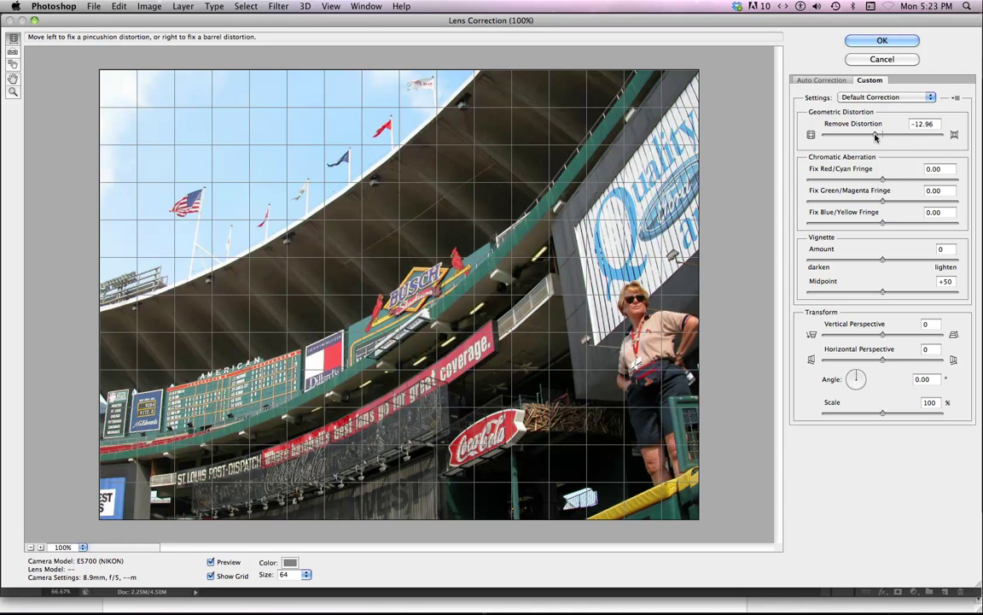
# Set Remove Distortion to -15.00 and Vignette Amount to -73 to darken the edges
pyautogui.moveTo(875, 137)
pyautogui.mouseDown()
pyautogui.moveTo(866, 139)
pyautogui.moveTo(924, 142)
pyautogui.moveTo(873, 138)
pyautogui.mouseUp()
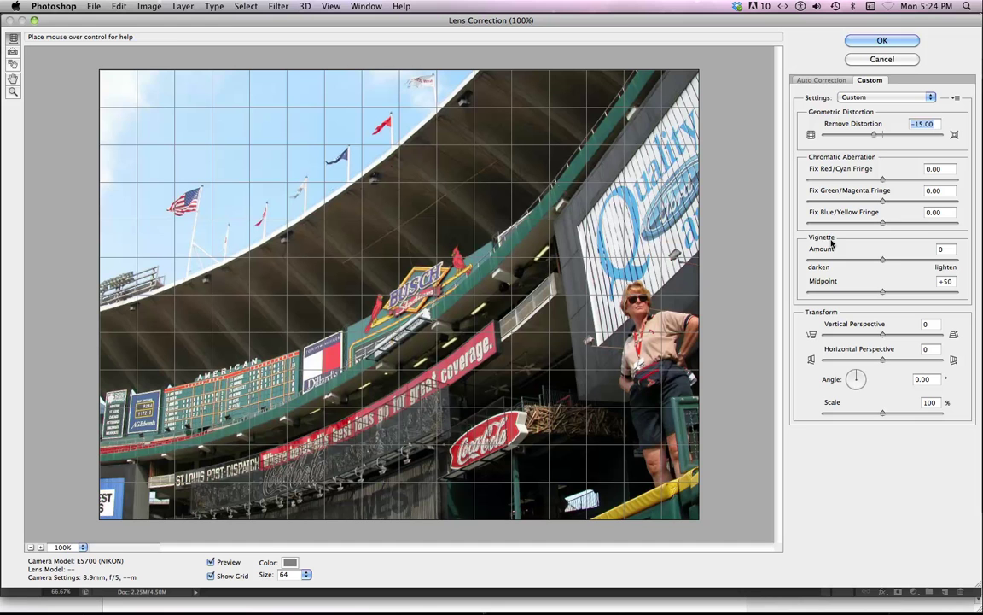
pyautogui.moveTo(882, 259); pyautogui.dragTo(830, 267)
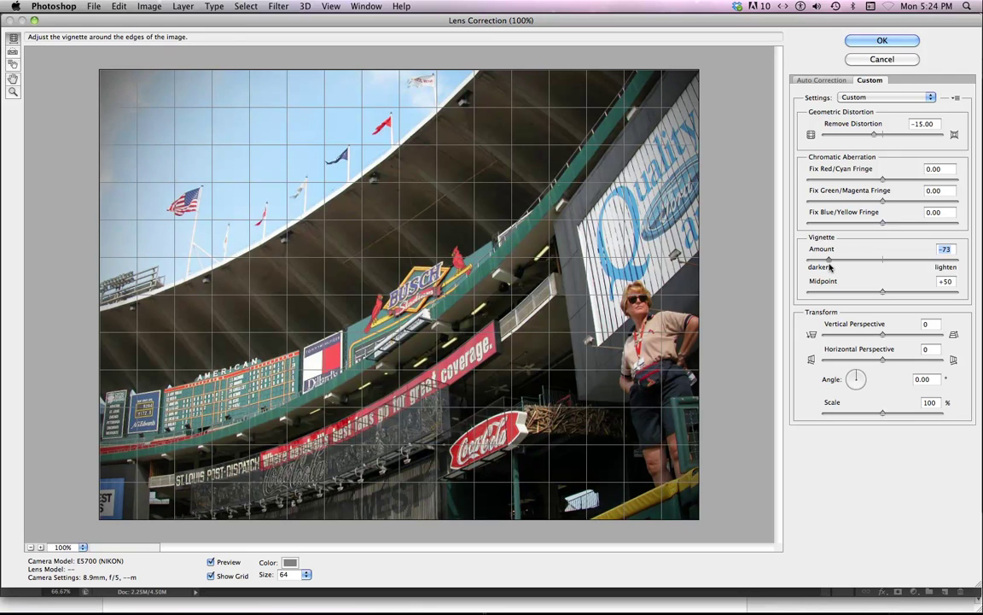
pyautogui.moveTo(883, 292)
pyautogui.mouseDown()
pyautogui.moveTo(914, 293)
pyautogui.moveTo(810, 293)
pyautogui.moveTo(891, 296)
pyautogui.moveTo(882, 294)
pyautogui.mouseUp()
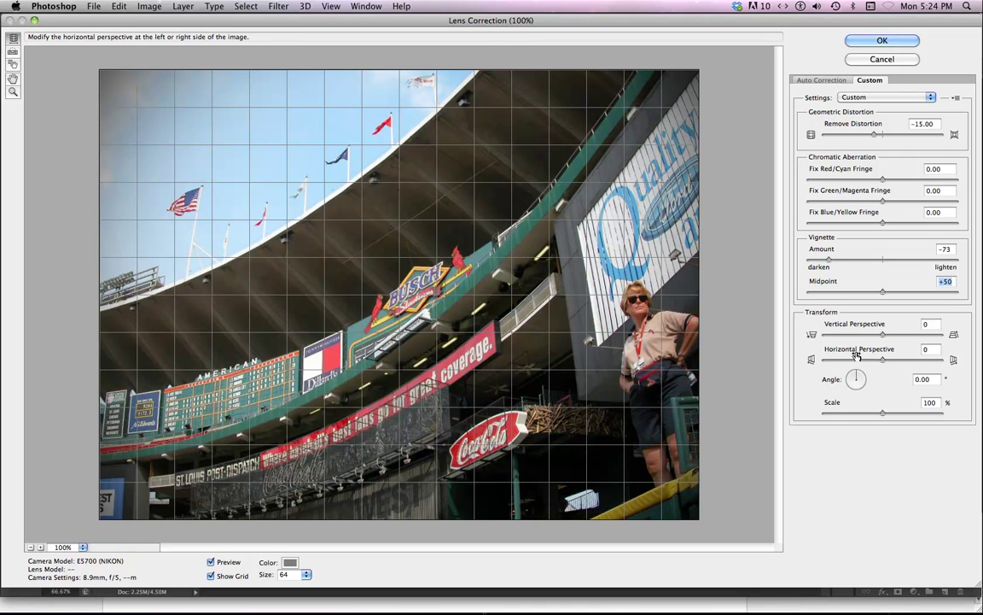
pyautogui.click(883, 335)
pyautogui.moveTo(883, 335); pyautogui.dragTo(857, 373)
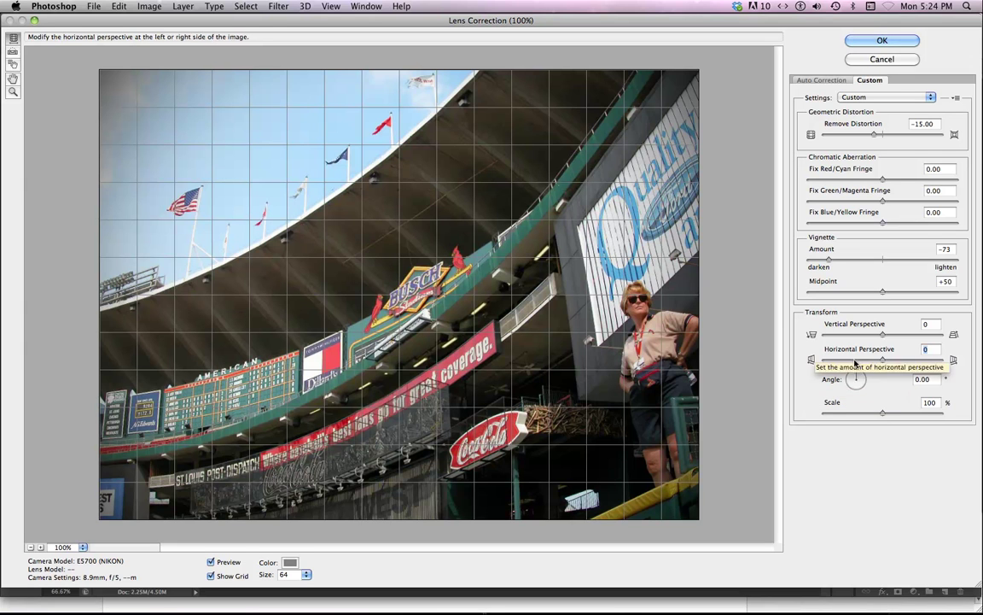
pyautogui.click(884, 415)
pyautogui.moveTo(883, 414); pyautogui.dragTo(868, 417)
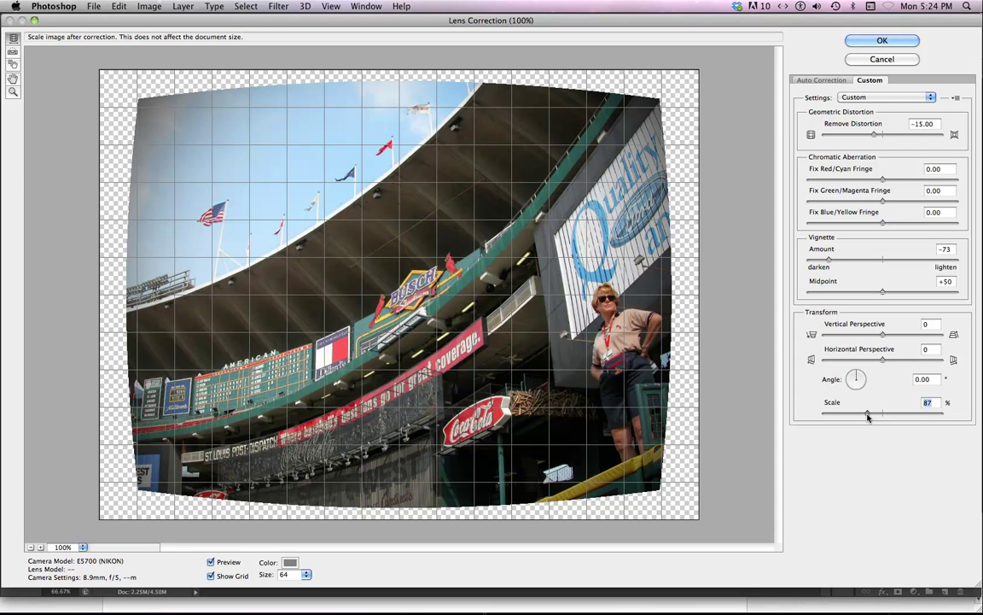
pyautogui.moveTo(868, 417); pyautogui.dragTo(870, 417)
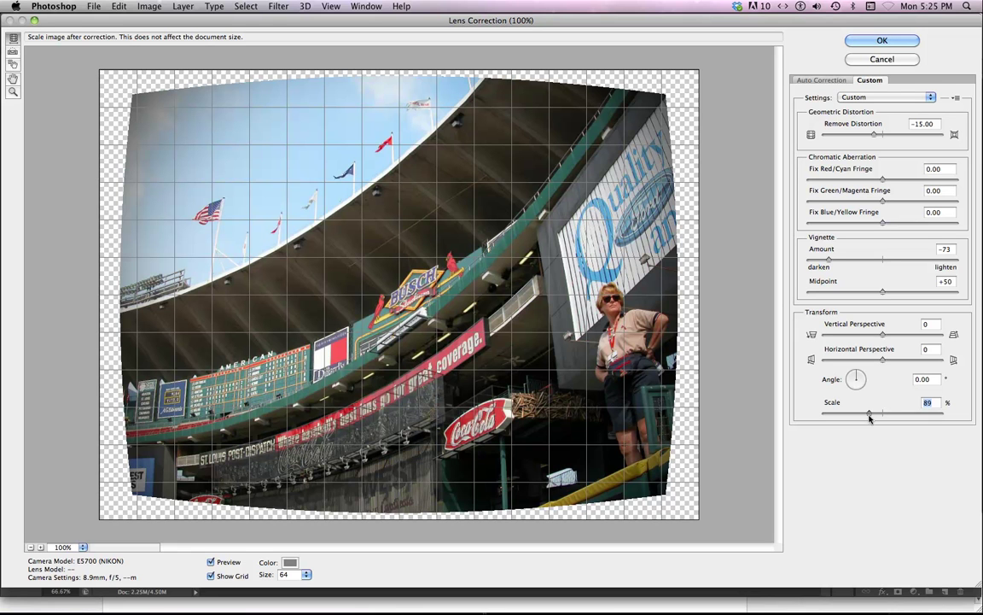
pyautogui.moveTo(869, 416); pyautogui.dragTo(882, 416)
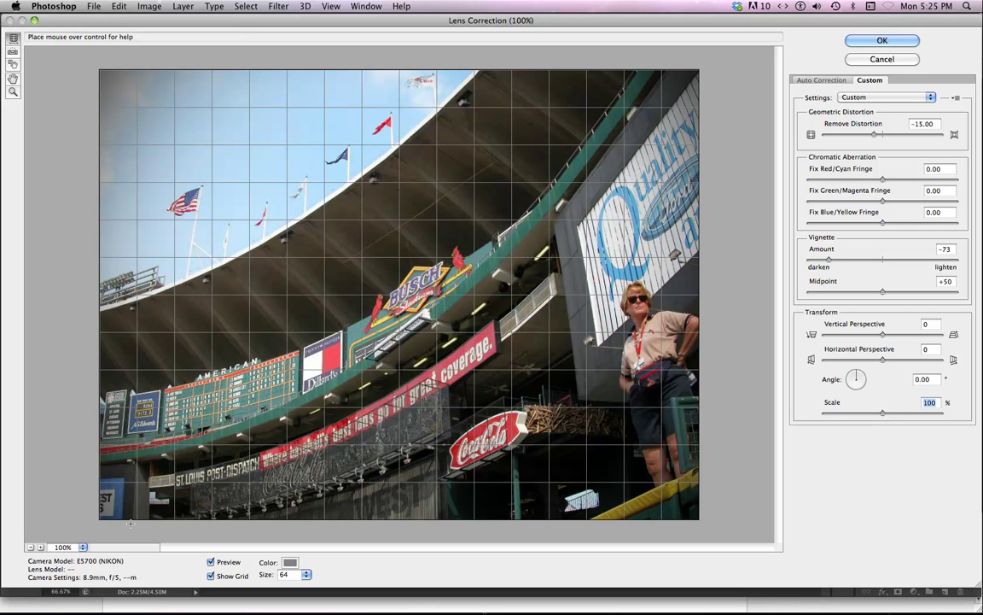
pyautogui.click(882, 41)
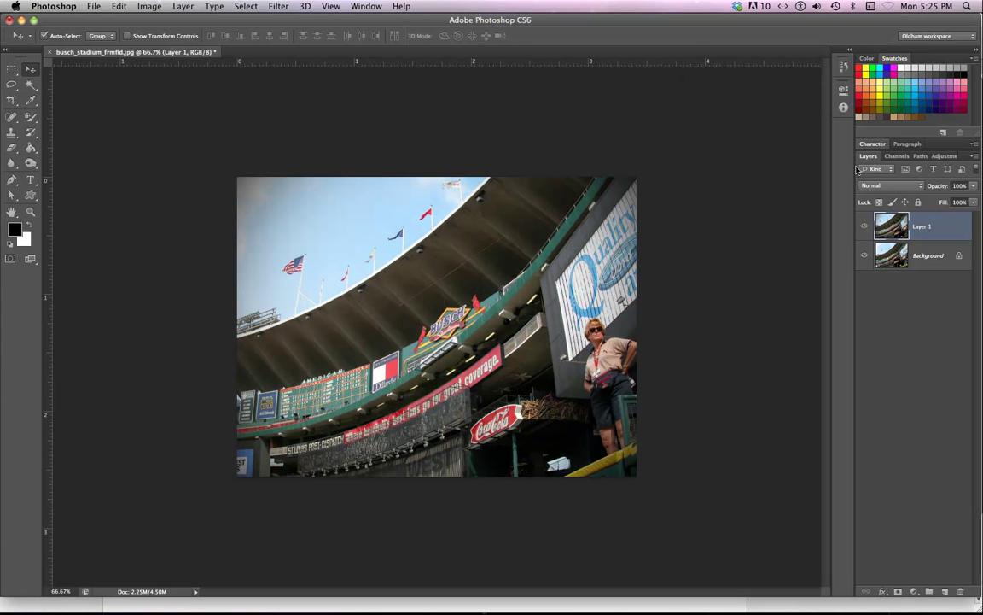
# Toggle Layer 1's visibility repeatedly to compare the corrected photo with the original Background
pyautogui.click(864, 226)
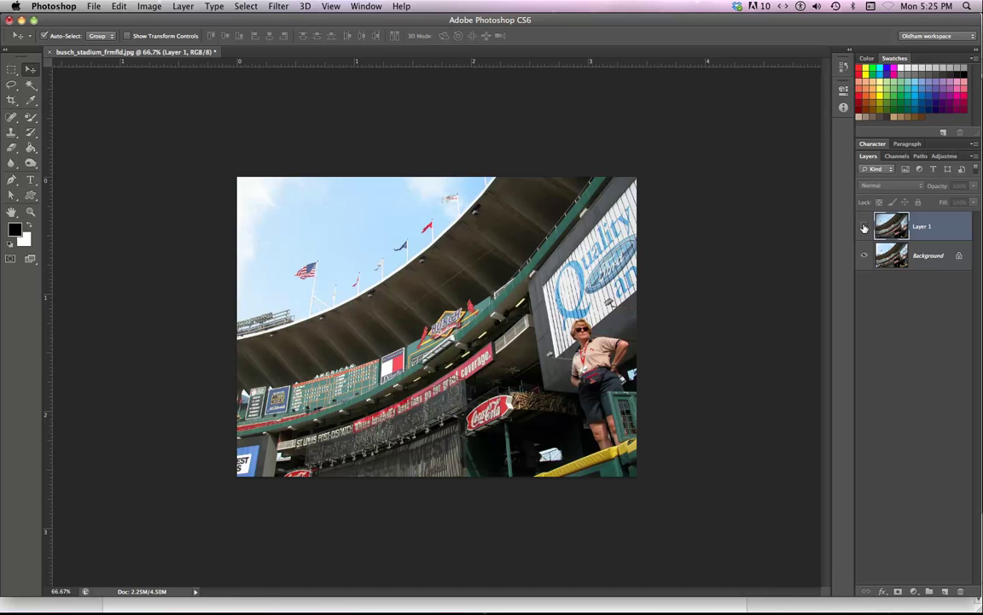
pyautogui.click(864, 227)
pyautogui.click(864, 226)
pyautogui.click(864, 227)
pyautogui.click(864, 226)
pyautogui.click(864, 226)
pyautogui.click(864, 227)
pyautogui.click(864, 227)
pyautogui.click(864, 227)
pyautogui.click(864, 227)
pyautogui.click(863, 227)
pyautogui.click(864, 227)
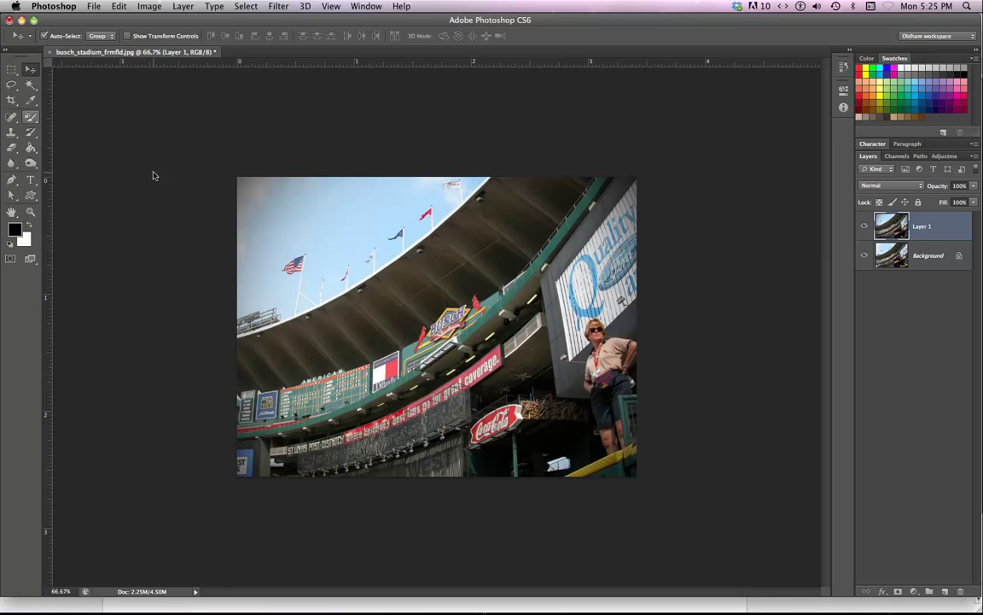